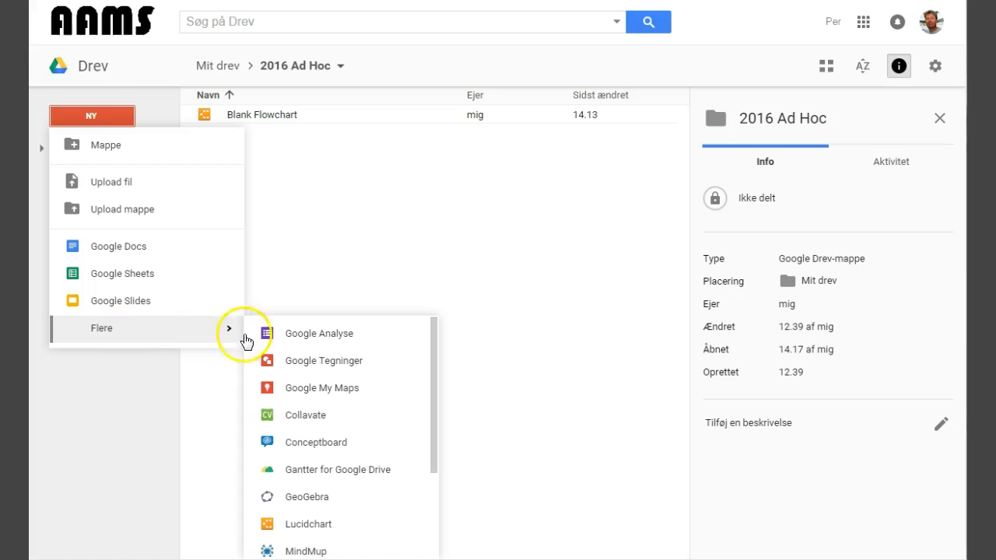
Look up the Lucidchart Diagrams app among the apps that can be connected to Drive, and close the app catalogue
scroll(304, 529, "down", 3)
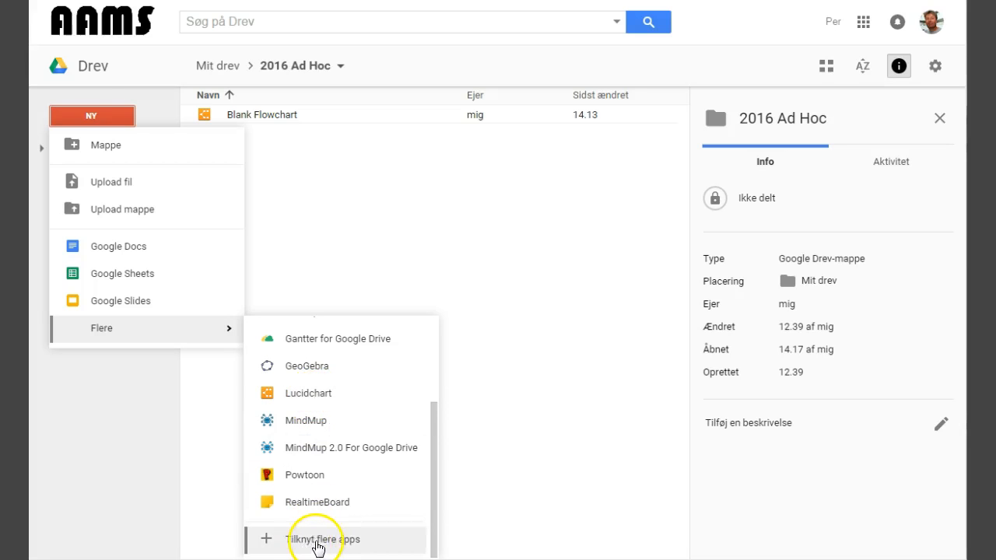
left_click(308, 541)
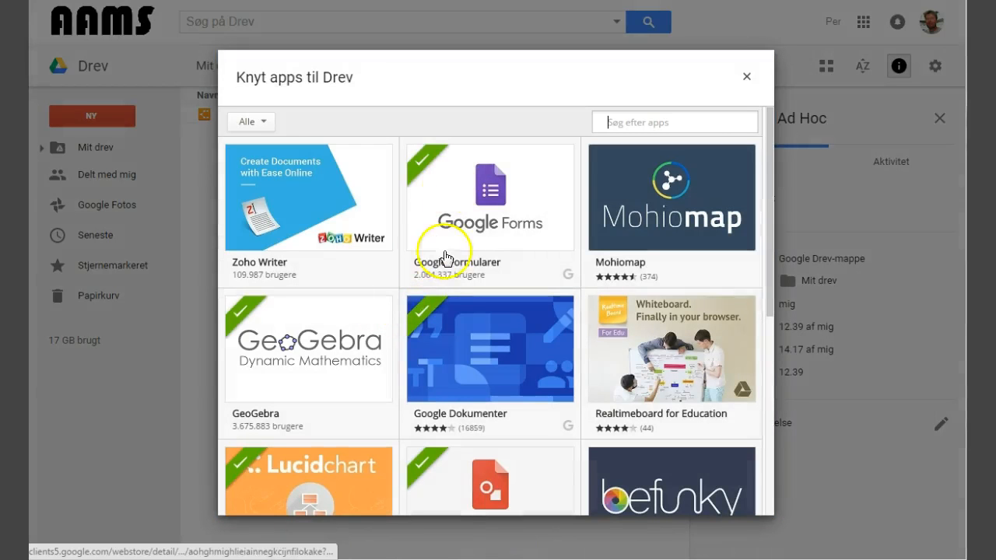
scroll(422, 216, "down", 2)
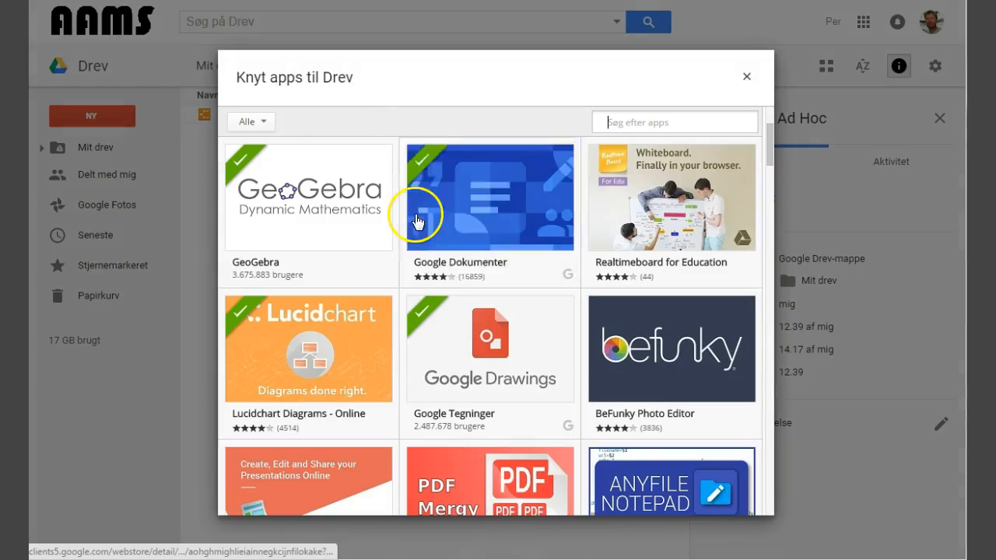
mouse_move(367, 335)
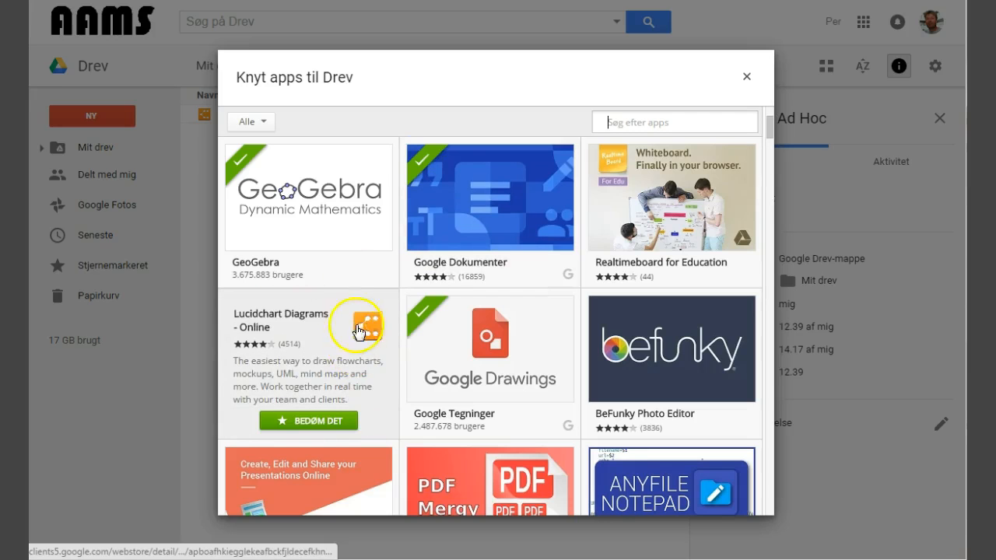
left_click(305, 421)
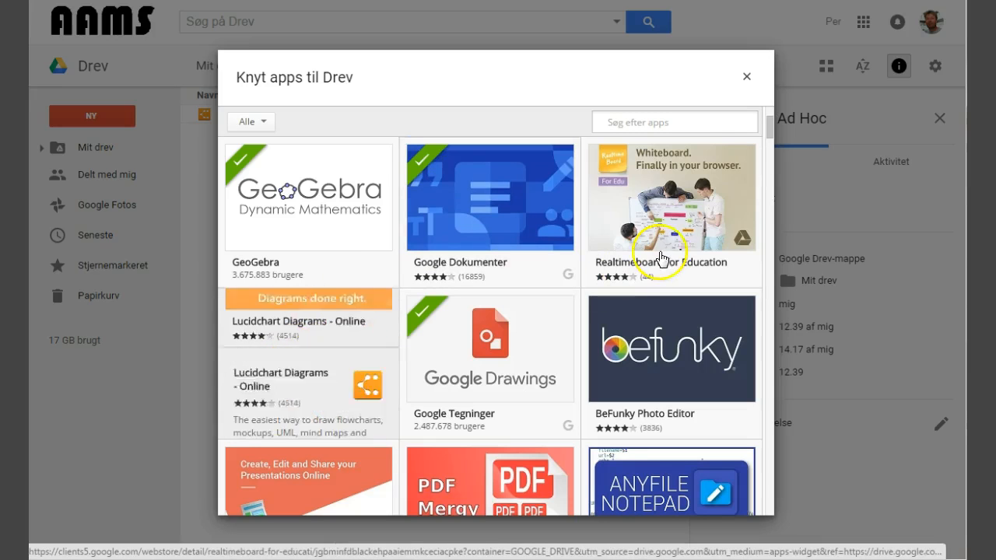
left_click(746, 76)
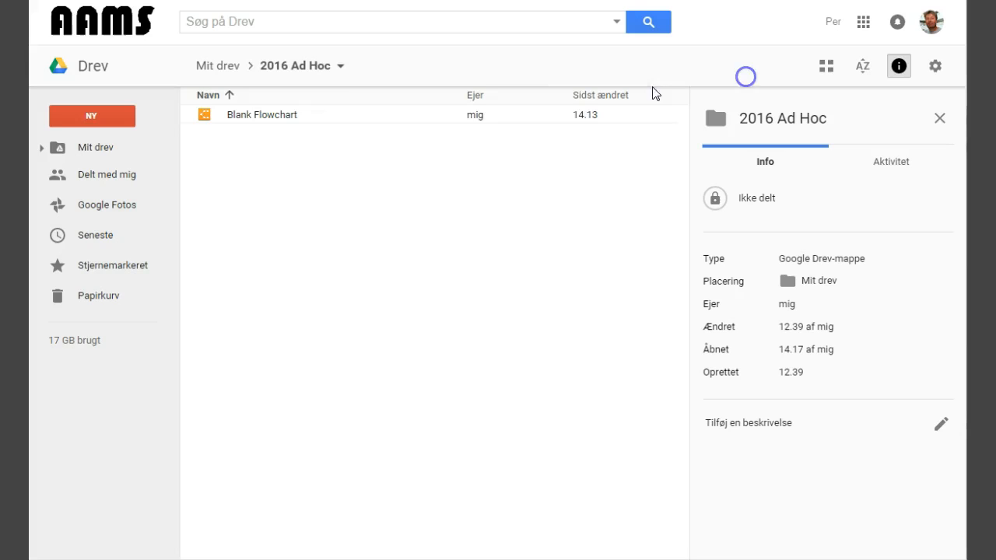
Create a new Lucidchart document in the 2016 Ad Hoc folder from the Blank Flowchart template
left_click(84, 118)
mouse_move(100, 335)
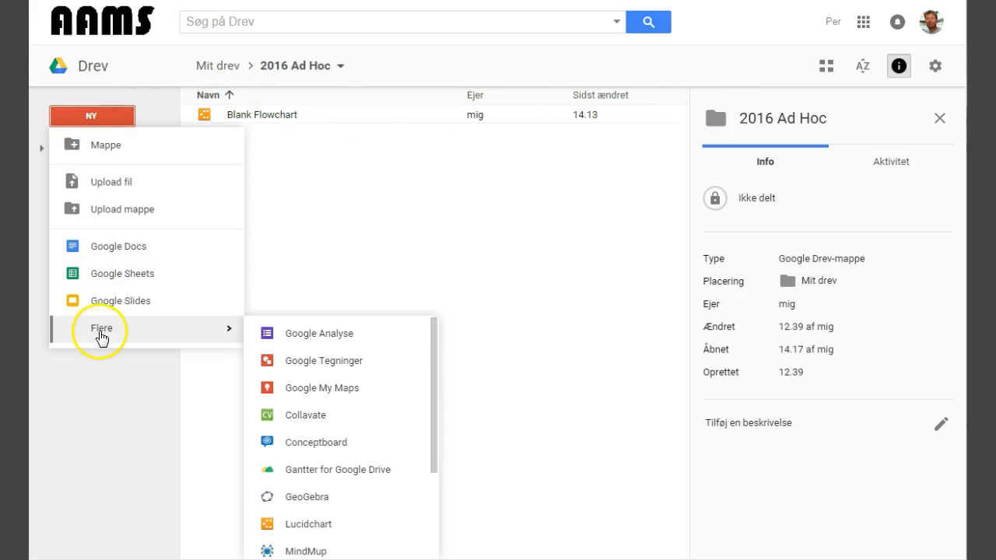
left_click(304, 525)
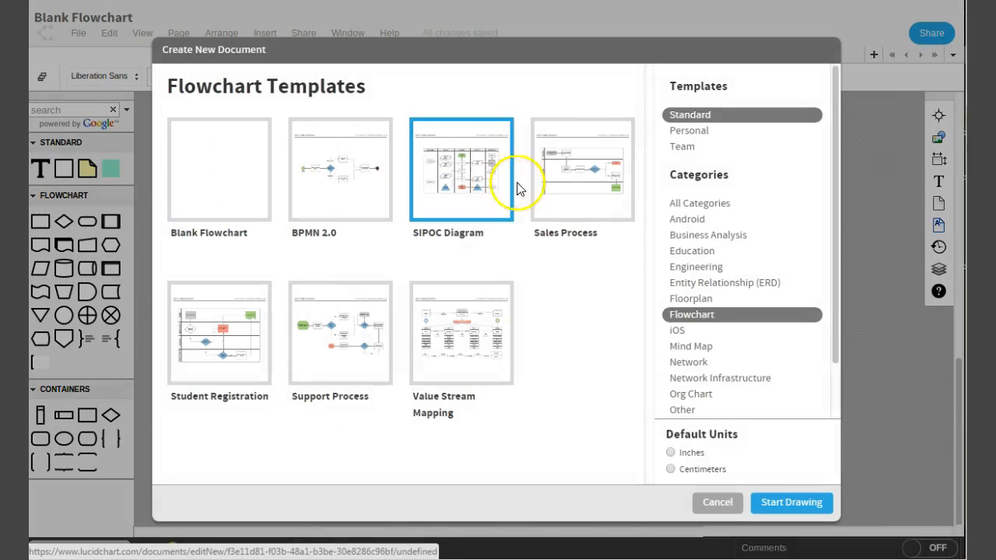
left_click(247, 187)
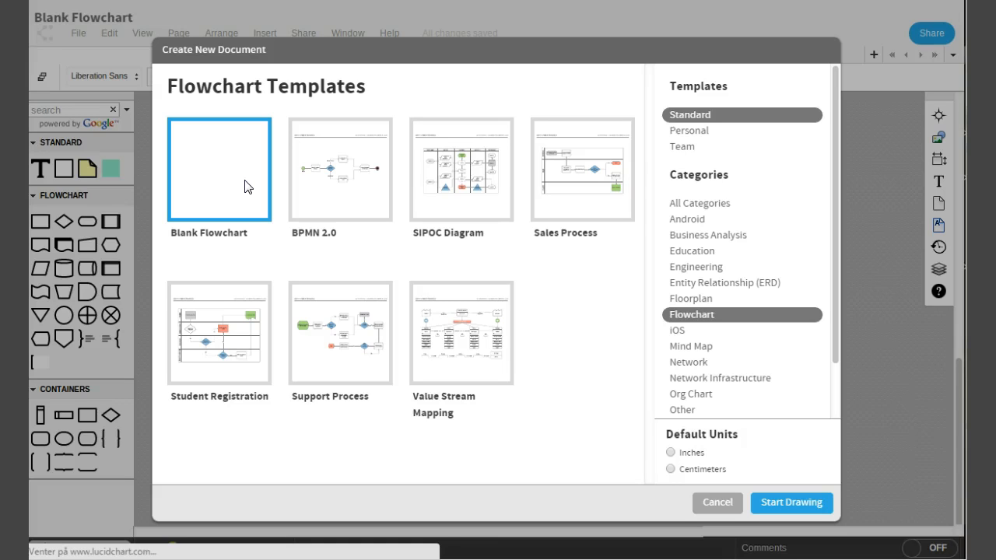
left_click(521, 426)
left_click(549, 427)
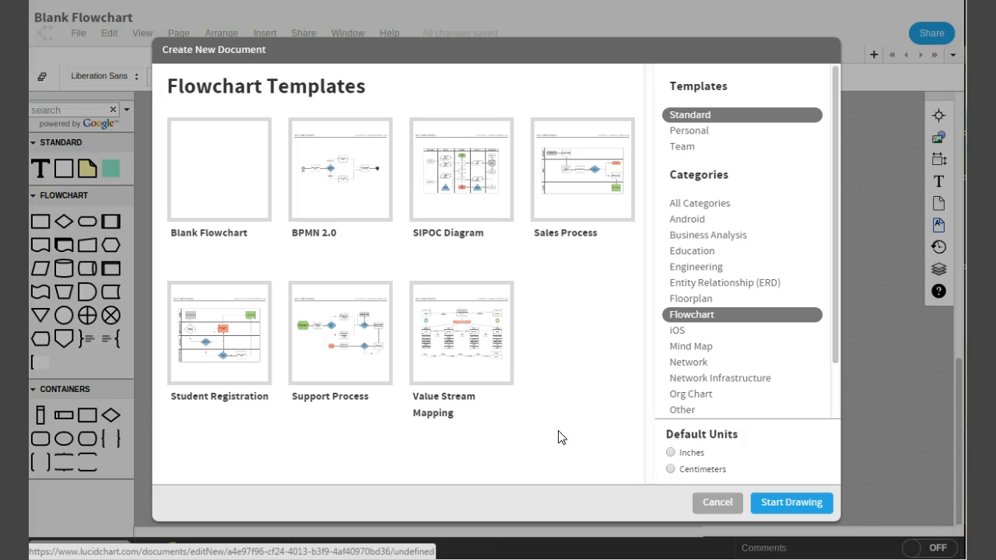
left_click(320, 458)
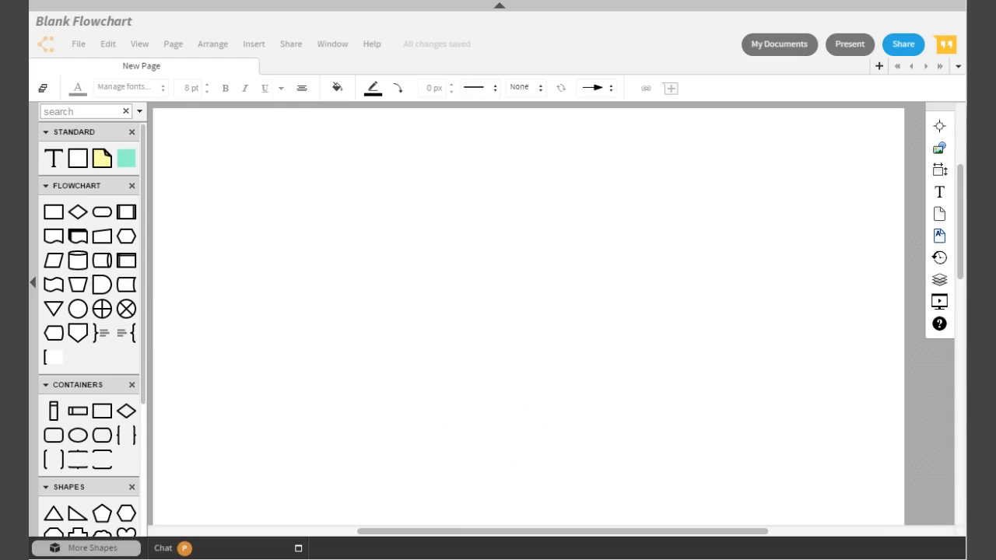
Place a Process shape in the upper part of the blank page and label it "Lab Arb."
left_click(77, 549)
scroll(86, 389, "down", 5)
scroll(62, 467, "up", 2)
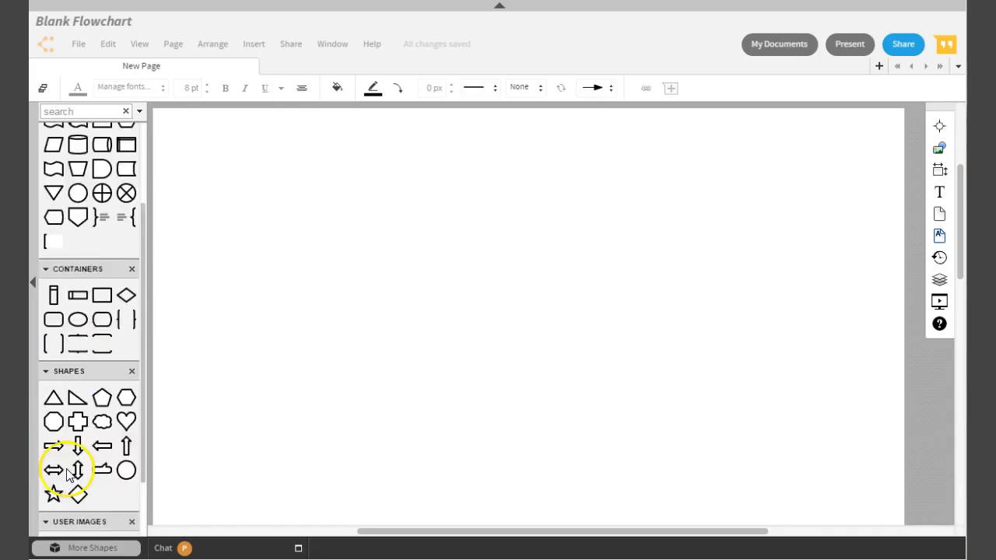
scroll(68, 471, "up", 3)
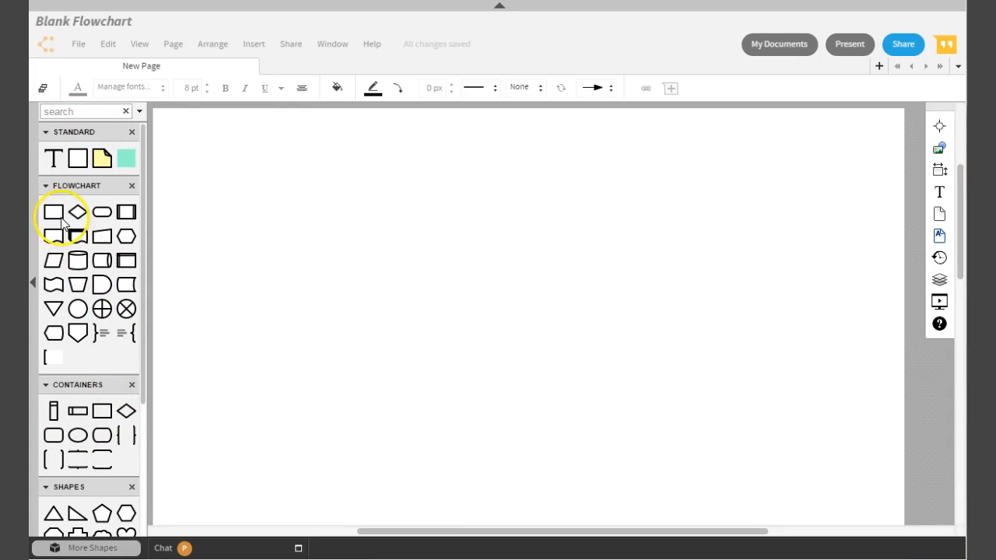
mouse_move(59, 218)
left_click_drag(59, 218, 287, 211)
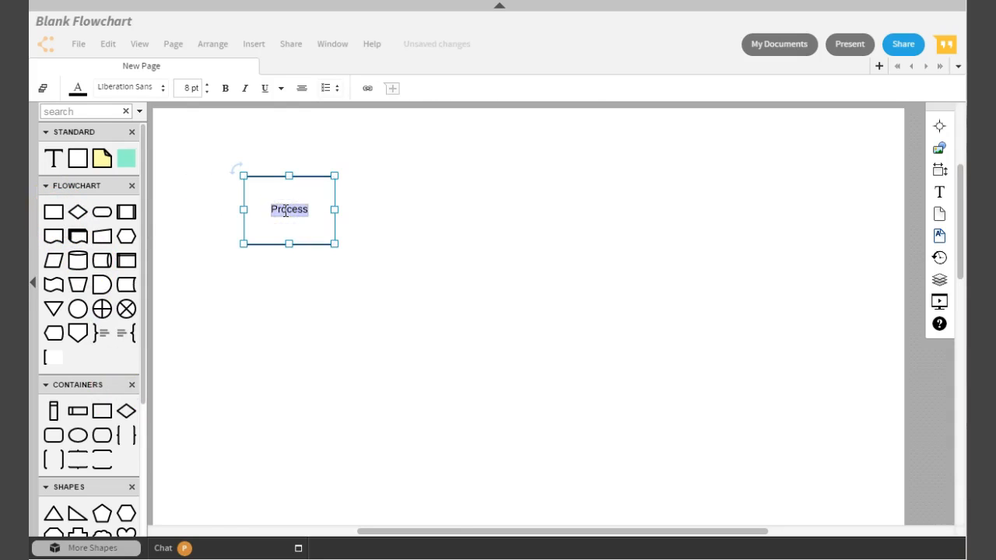
key("BackSpace")
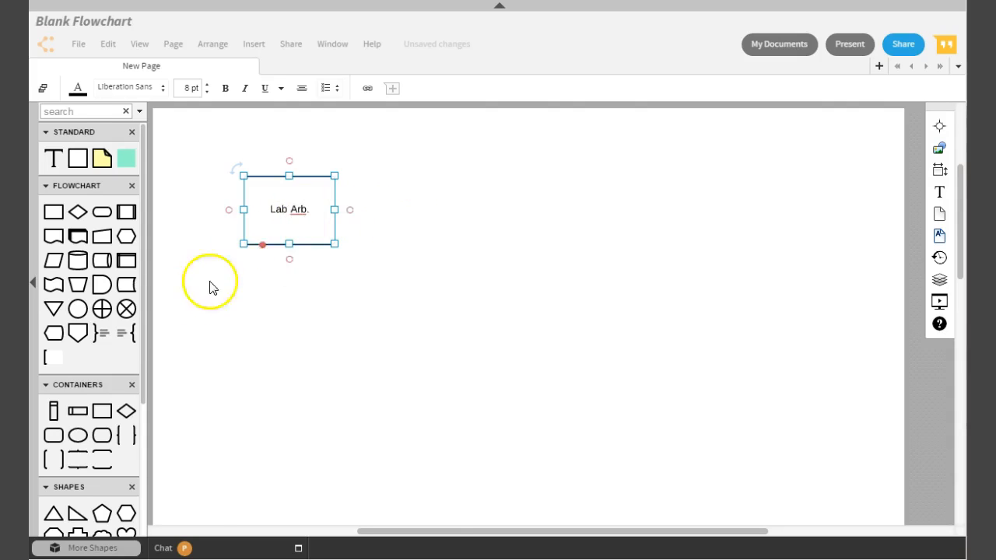
Add a Decision shape to the right of the Lab Arb. box and label it "Beskrivelse af forsøg?"
left_click(77, 212)
left_click_drag(78, 211, 440, 220)
double_click(436, 212)
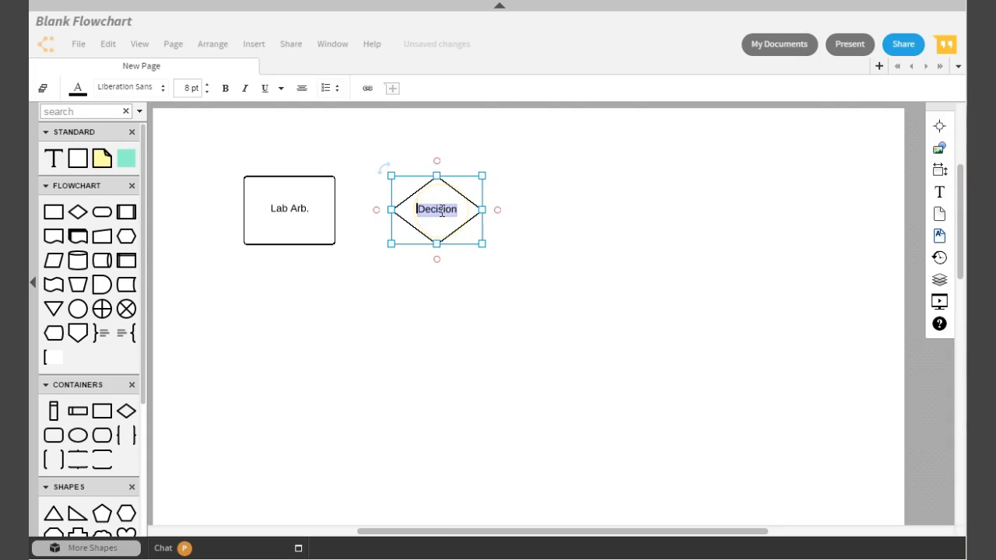
key("BackSpace")
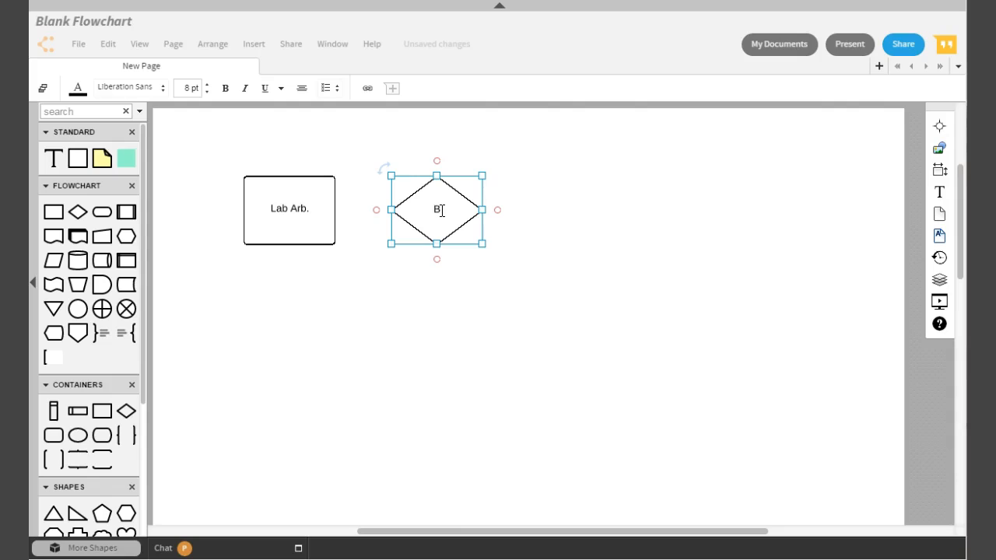
type("Beskrivelse af fors")
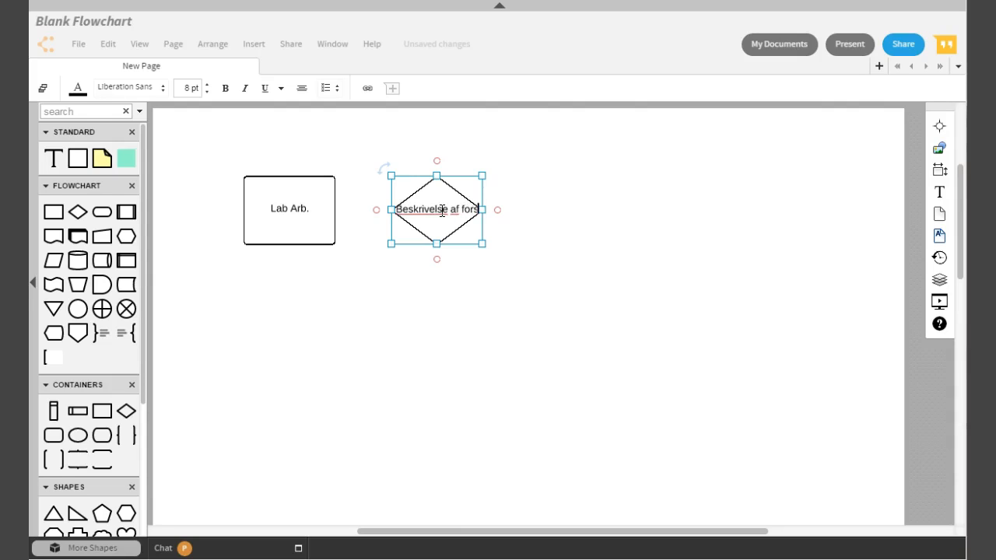
type("øg")
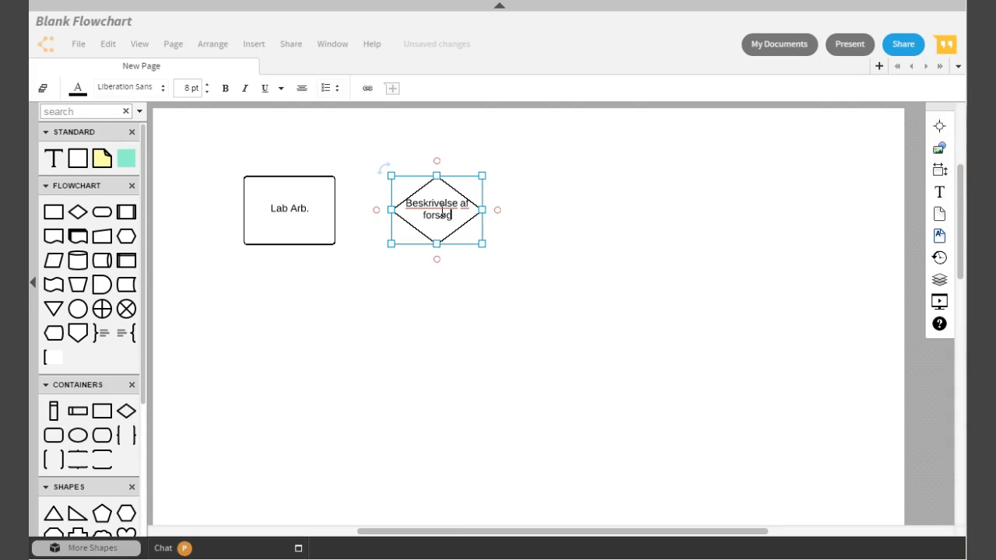
type("?")
left_click(451, 349)
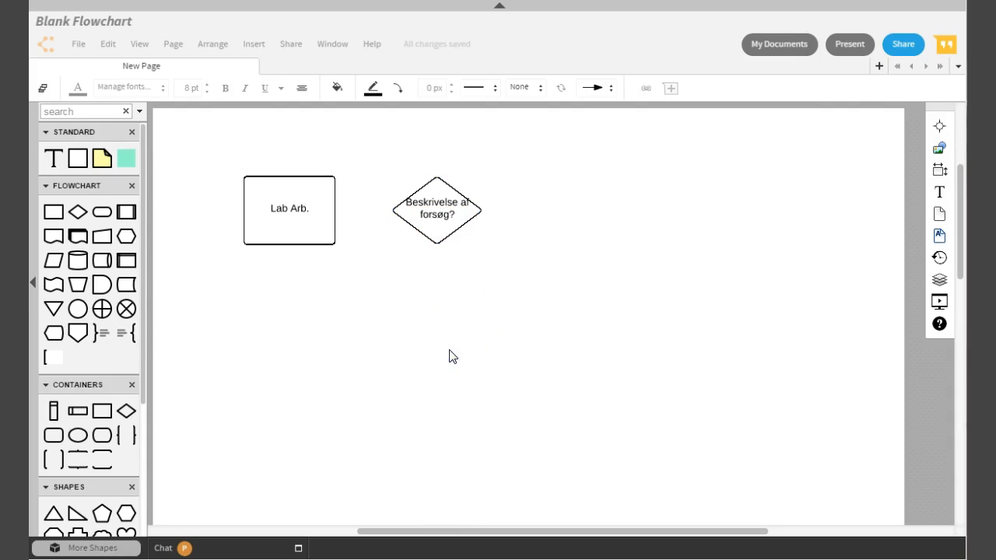
Add a Terminator shape to the right of the decision diamond and label it "Tilbage til start"
mouse_move(123, 292)
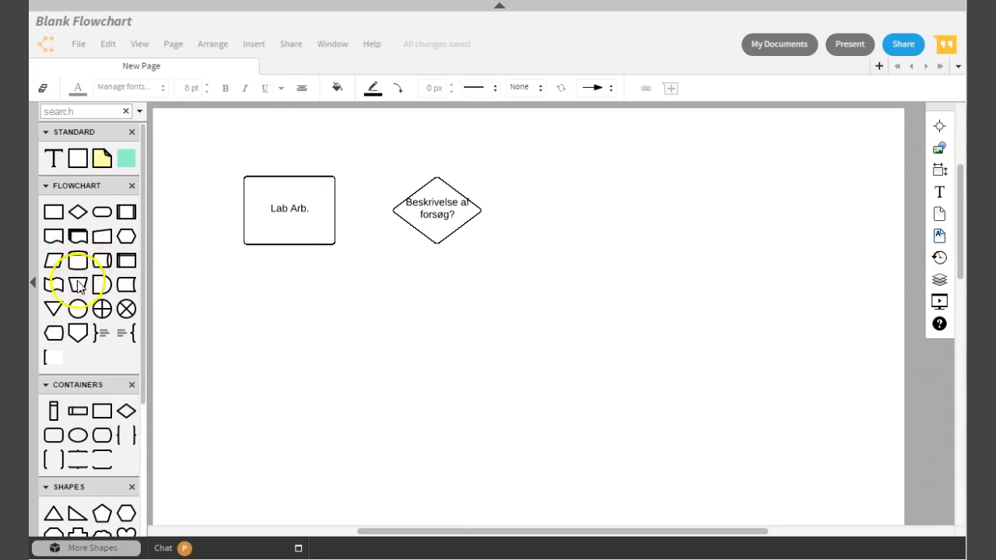
mouse_move(99, 219)
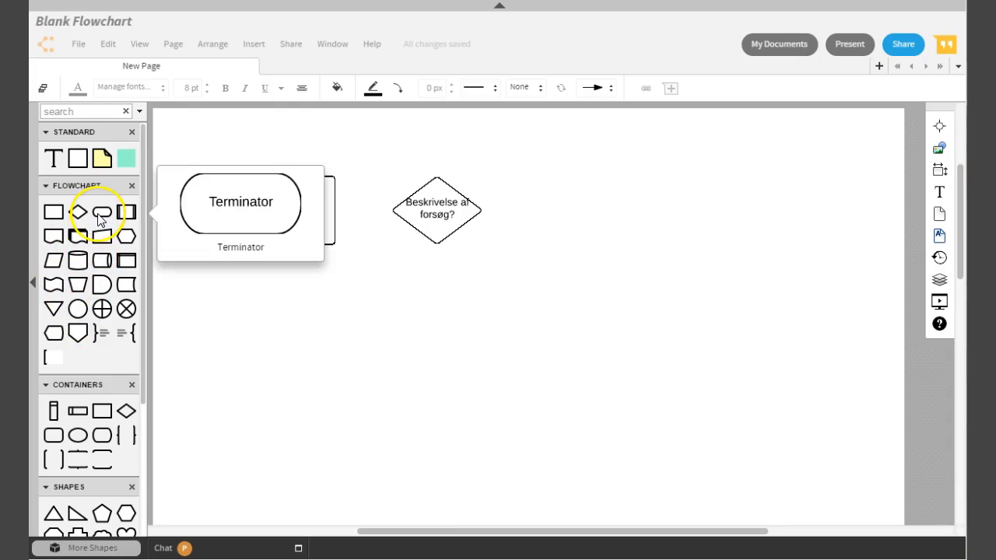
left_click_drag(99, 219, 617, 212)
double_click(617, 209)
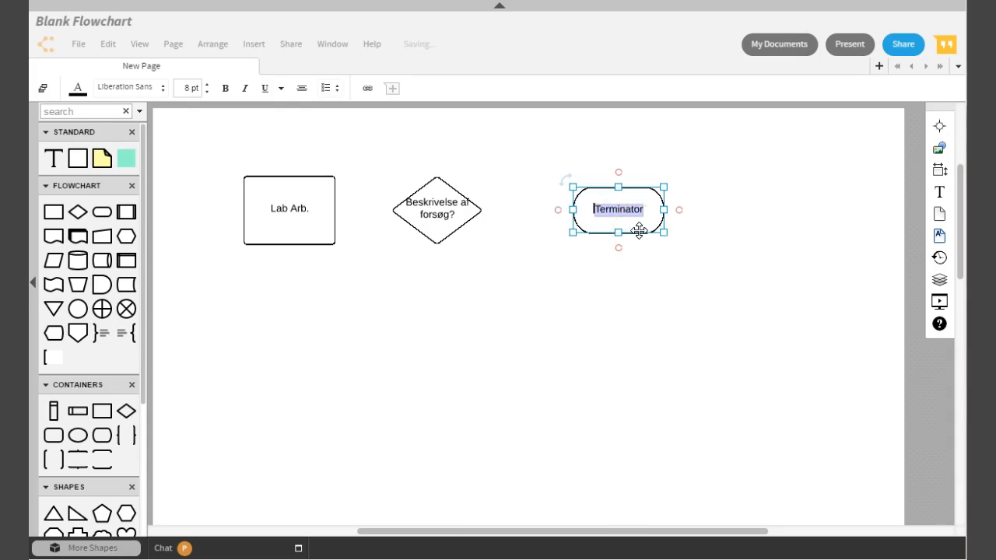
key("BackSpace")
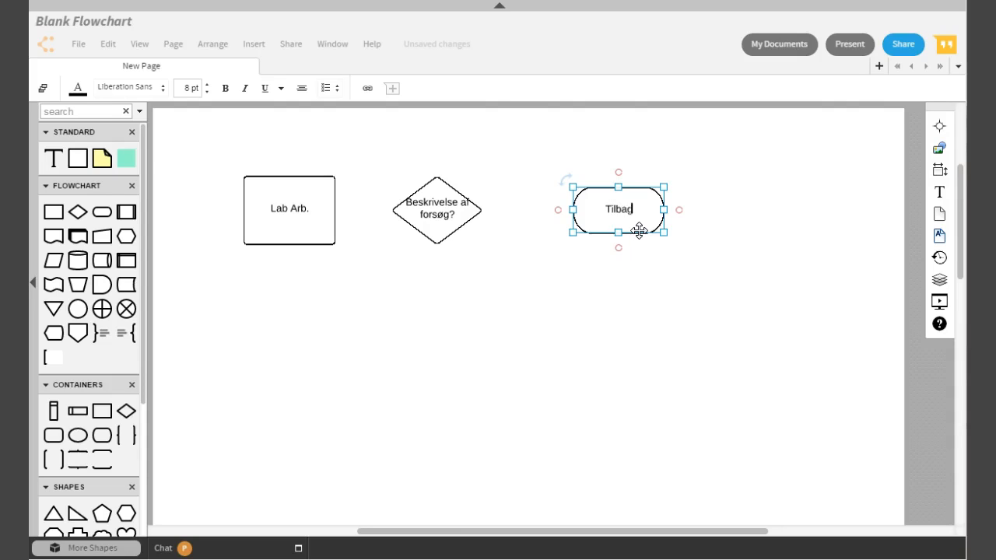
type("start")
left_click(639, 231)
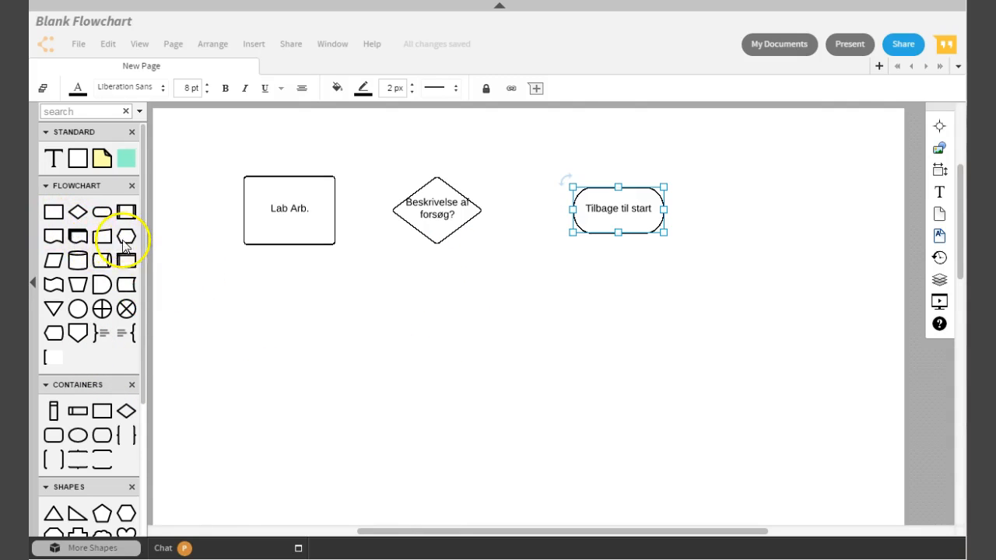
Add a Process shape directly below the decision diamond and label it "Book lab"
mouse_move(95, 269)
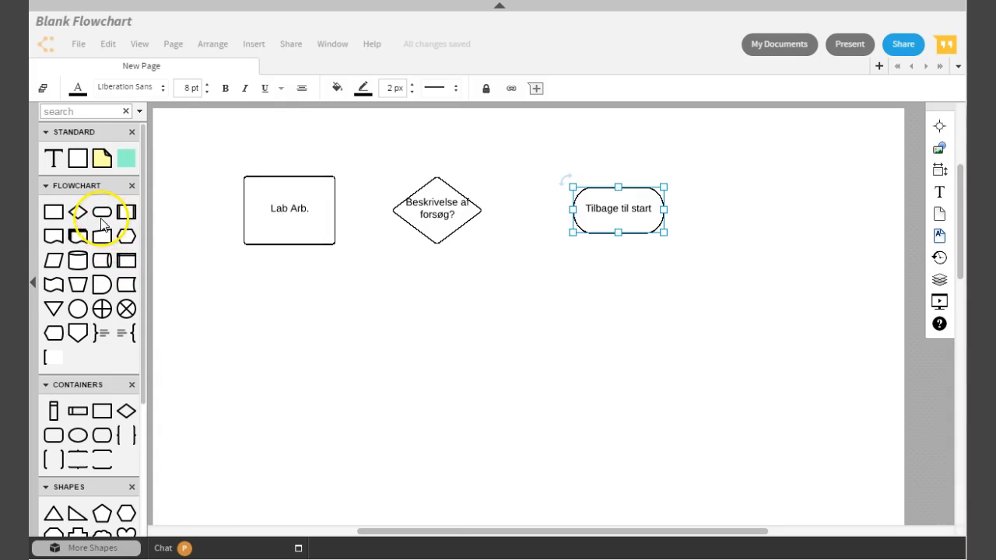
mouse_move(59, 224)
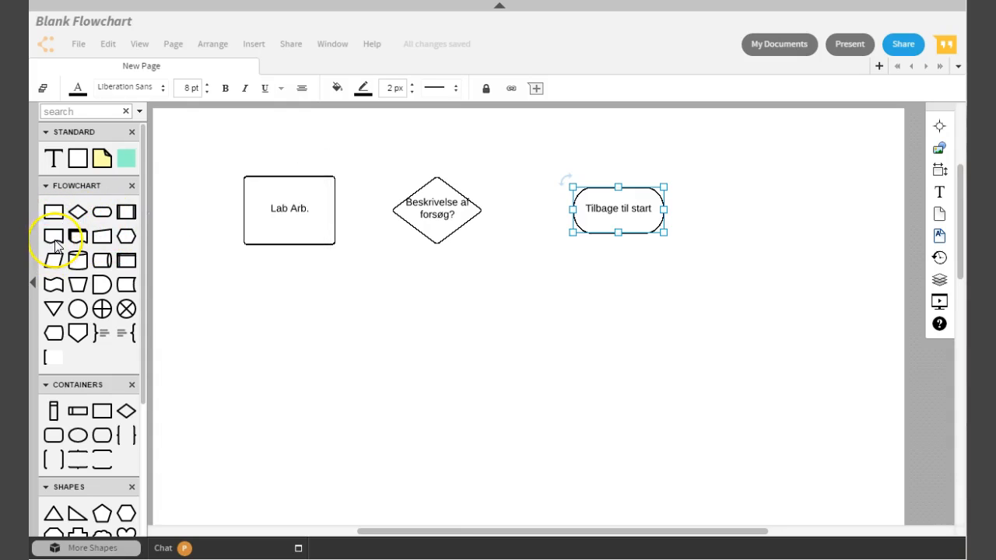
mouse_move(57, 246)
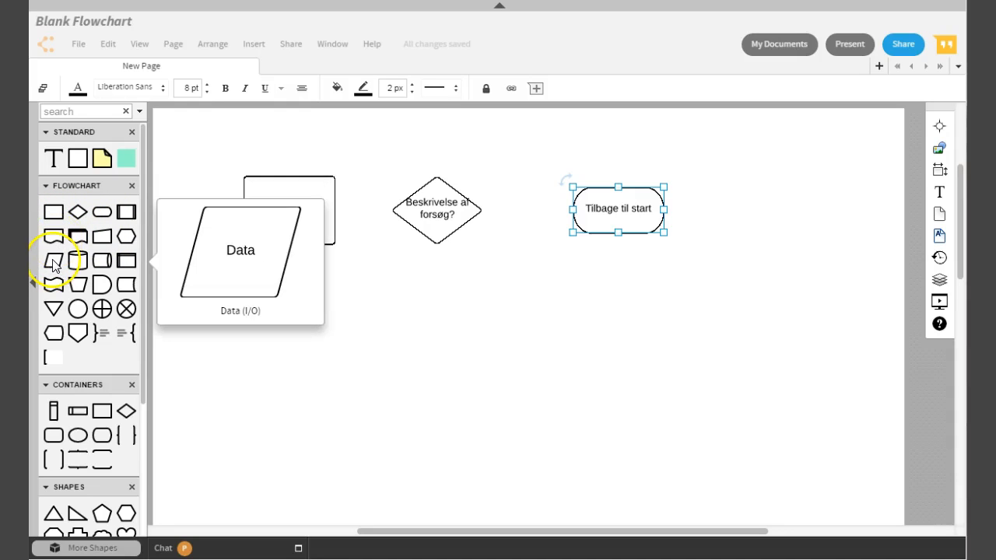
left_click_drag(55, 213, 438, 347)
double_click(439, 349)
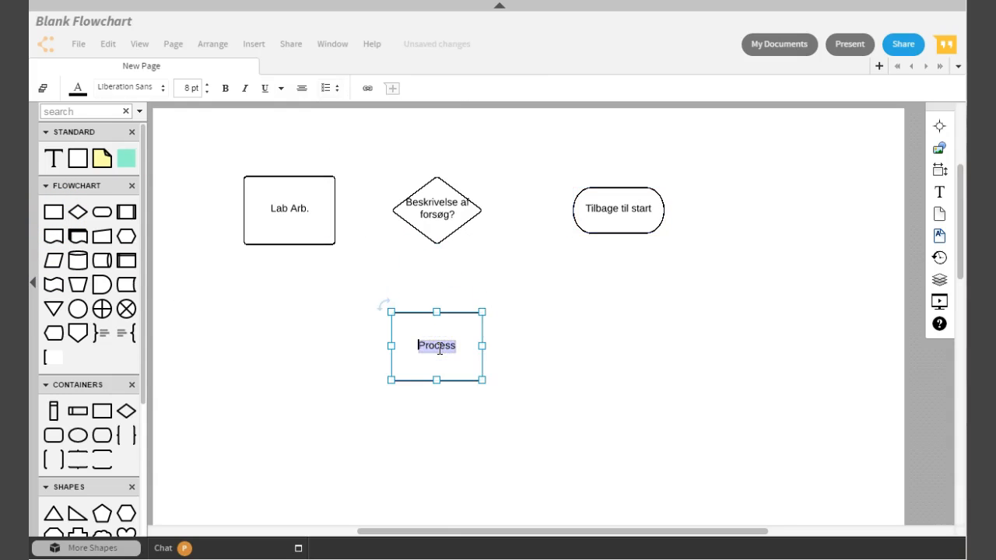
type("Book lab")
left_click(619, 392)
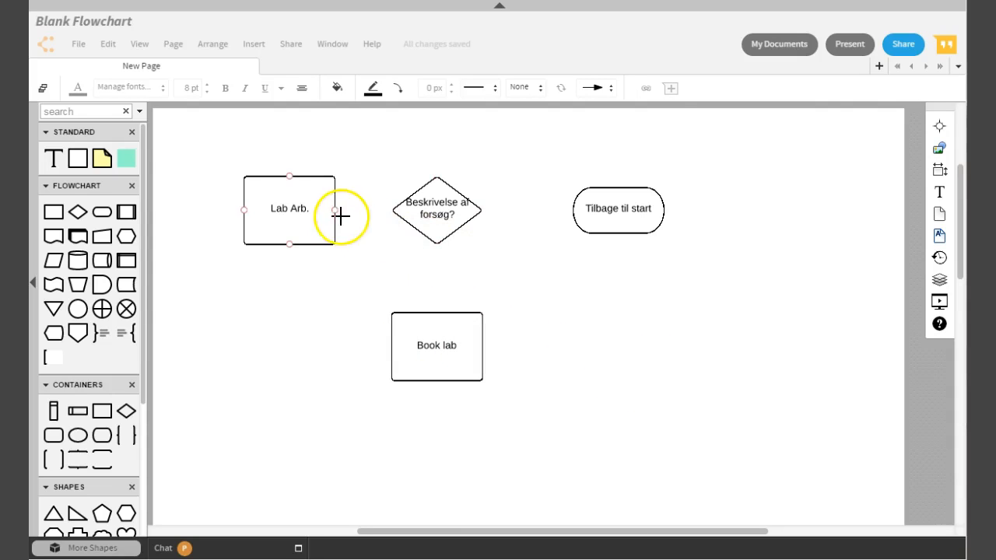
Connect Lab Arb. to the decision diamond with an arrow, and the diamond to Book lab and to Tilbage til start
left_click_drag(335, 210, 391, 210)
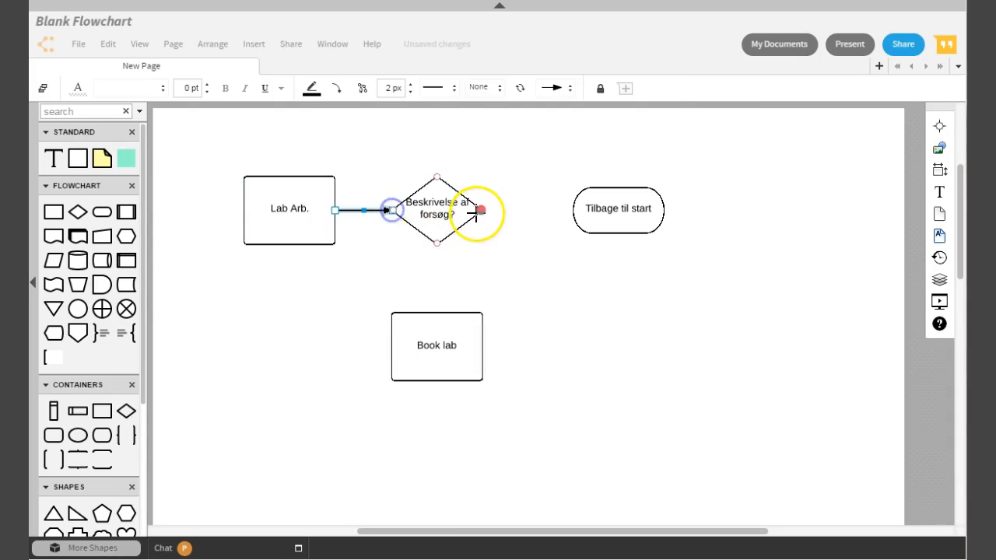
left_click_drag(437, 243, 438, 312)
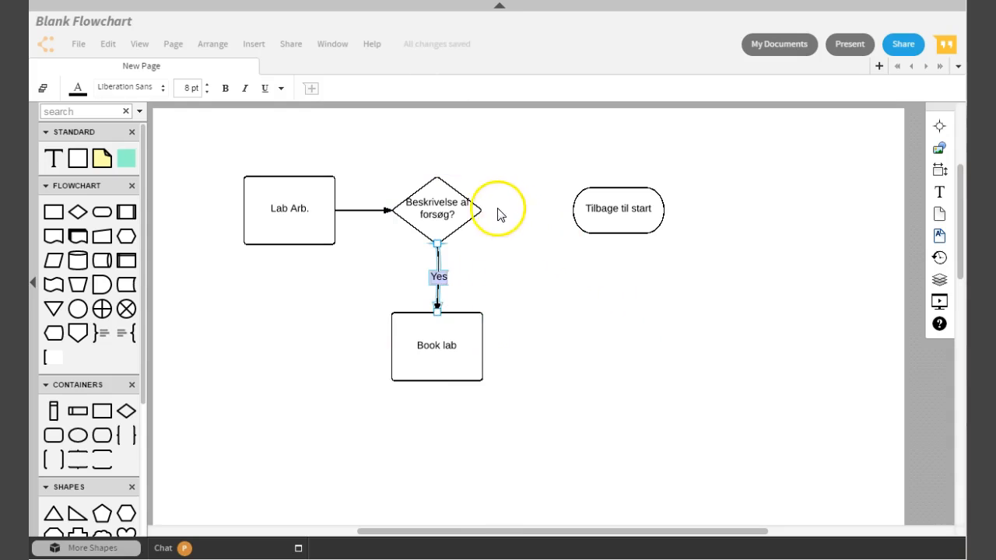
left_click(474, 206)
left_click_drag(511, 213, 570, 210)
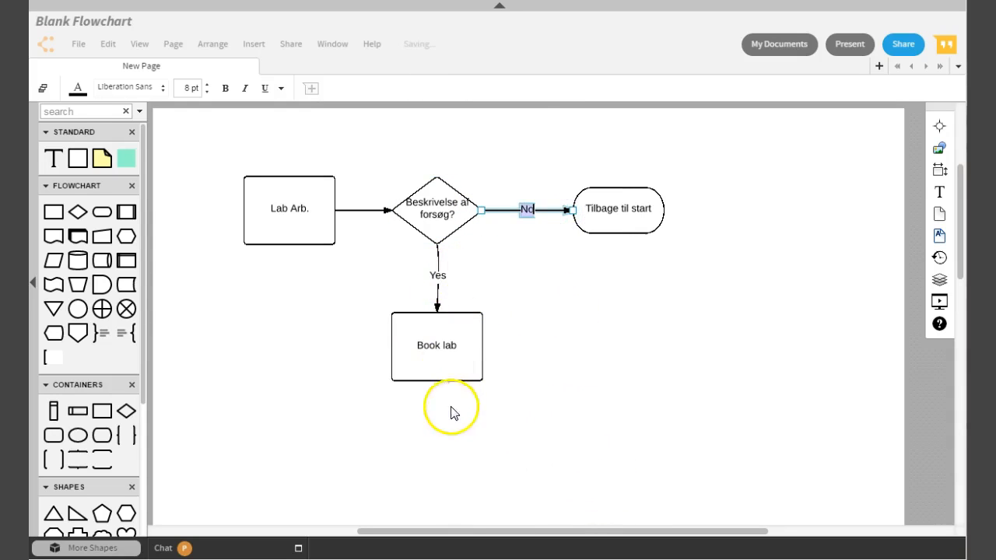
Change the label on the arrow from the decision to Book lab to "Ja" and move it just left of the line
left_click(439, 276)
double_click(439, 275)
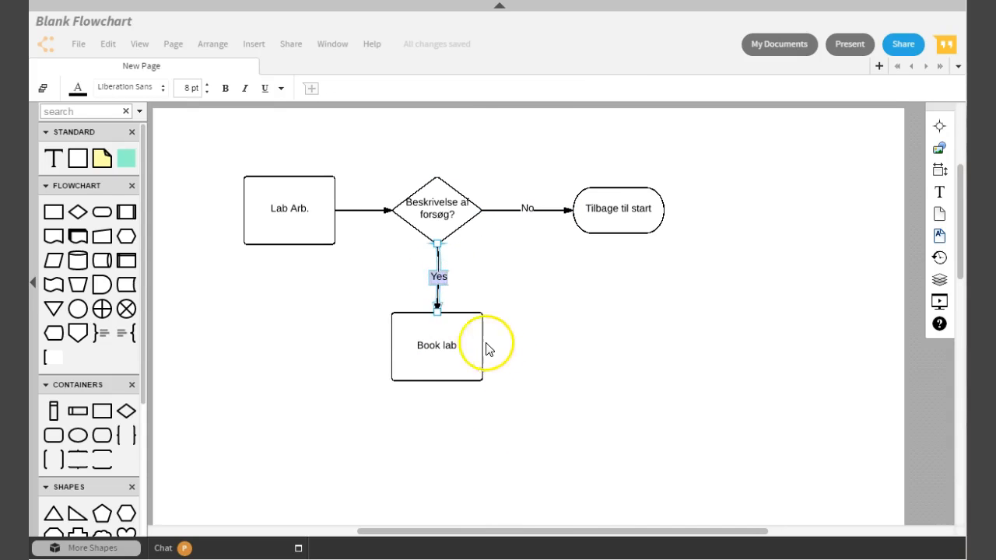
key("BackSpace")
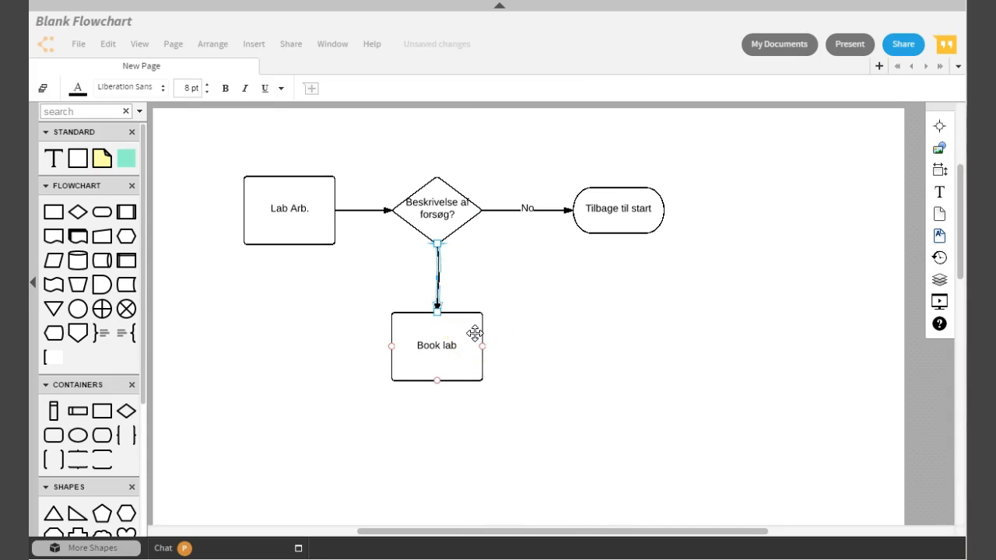
type("Ja")
left_click(534, 371)
left_click(436, 280)
left_click(434, 277)
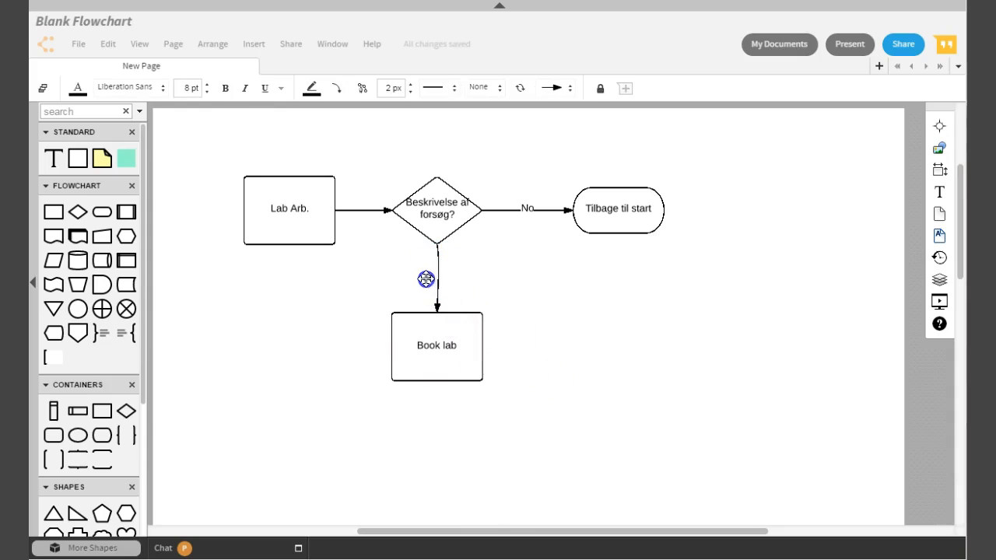
left_click(616, 481)
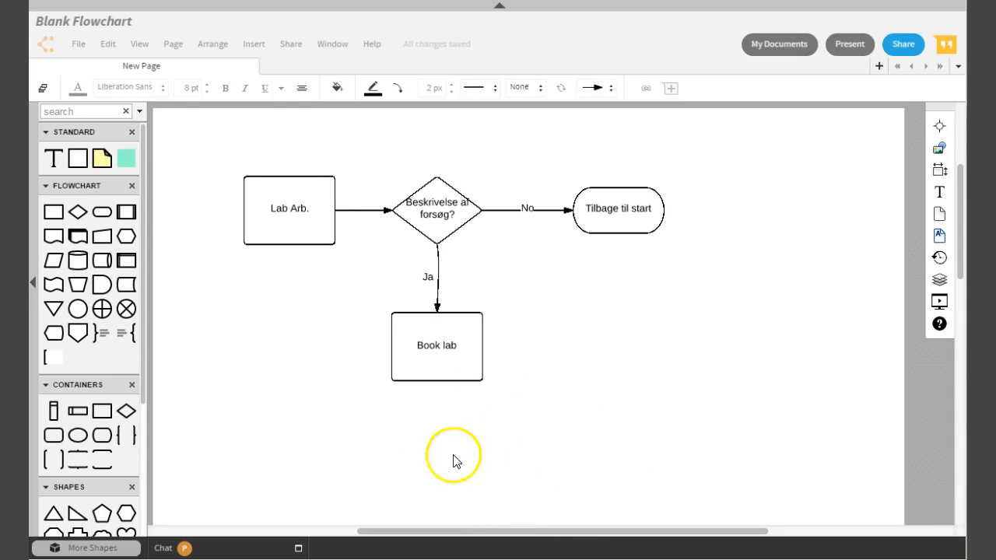
Draw a connector from the right side of the Book lab box to the empty canvas beside it
mouse_move(483, 345)
left_click_drag(483, 345, 582, 345)
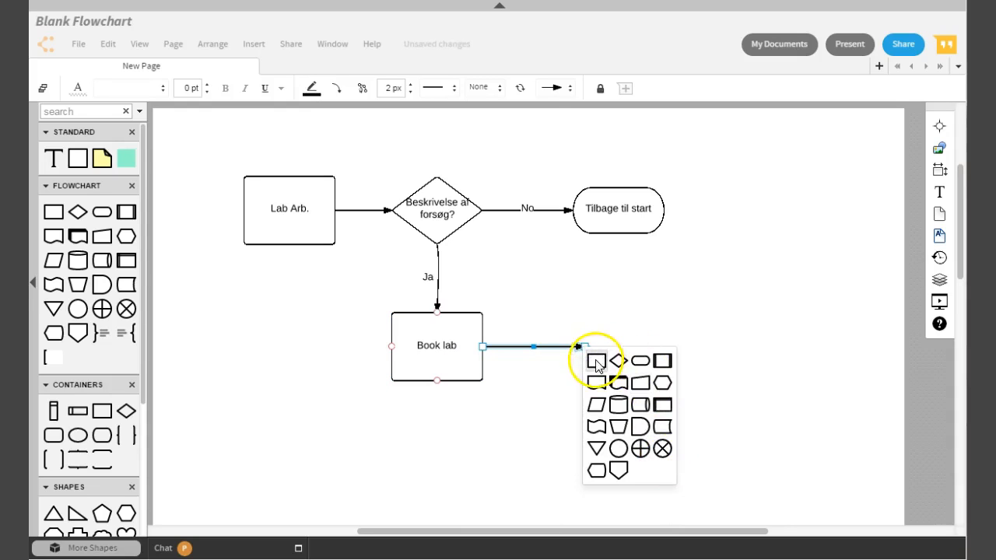